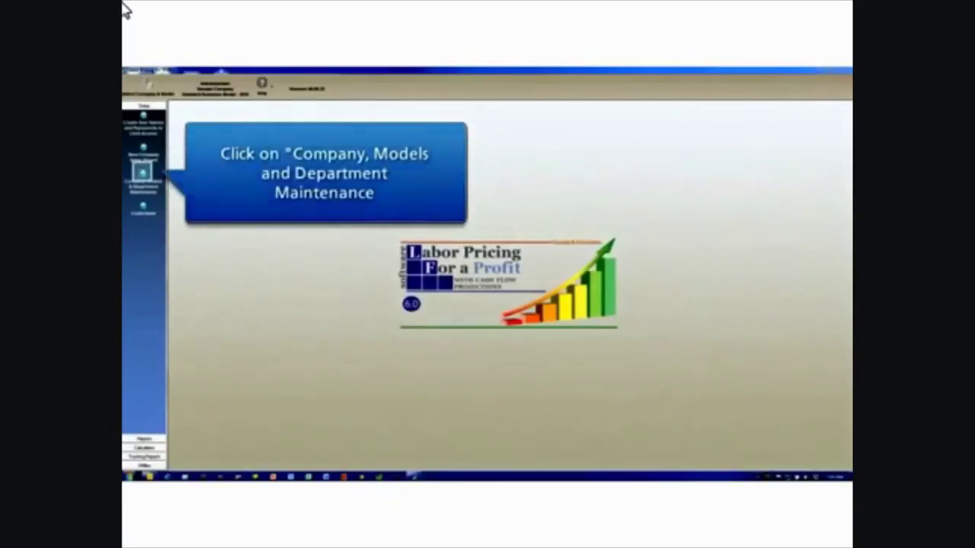
# Step: In Department Maintenance, give the Service Department annual sales of 250,000 and accept
pyautogui.click(143, 175)
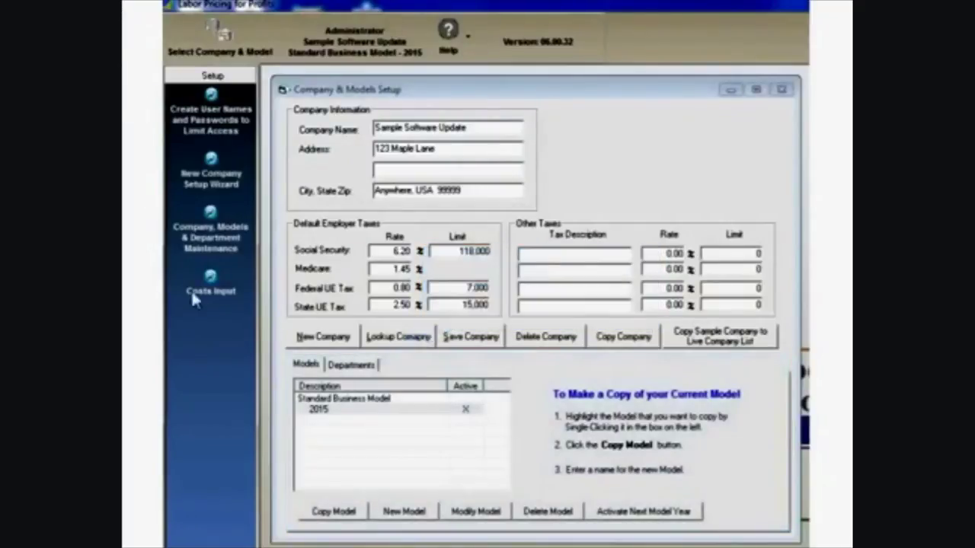
pyautogui.click(354, 366)
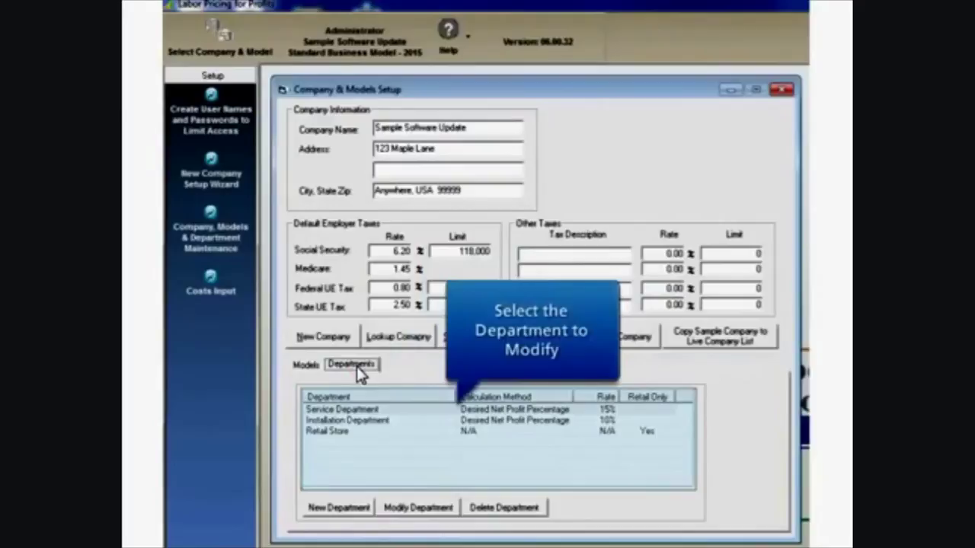
pyautogui.click(375, 409)
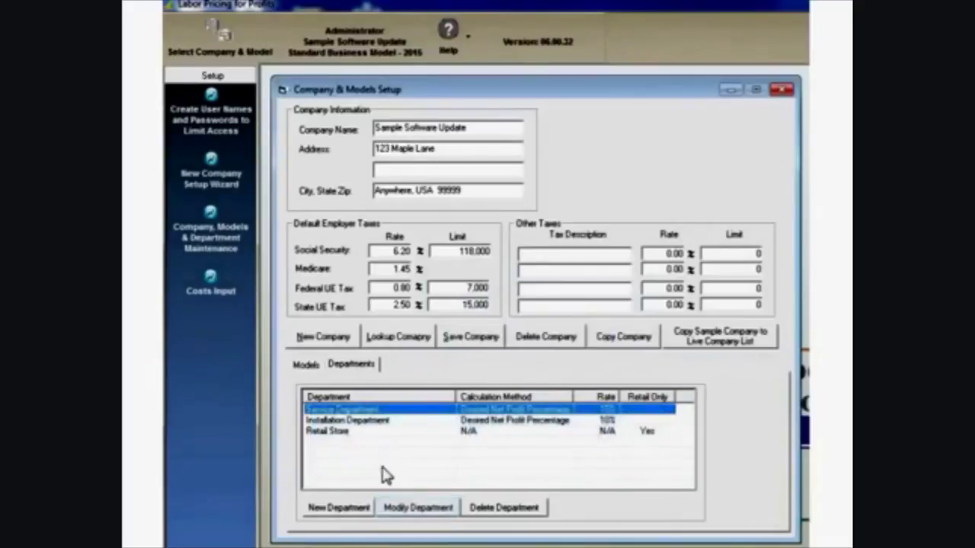
pyautogui.click(411, 510)
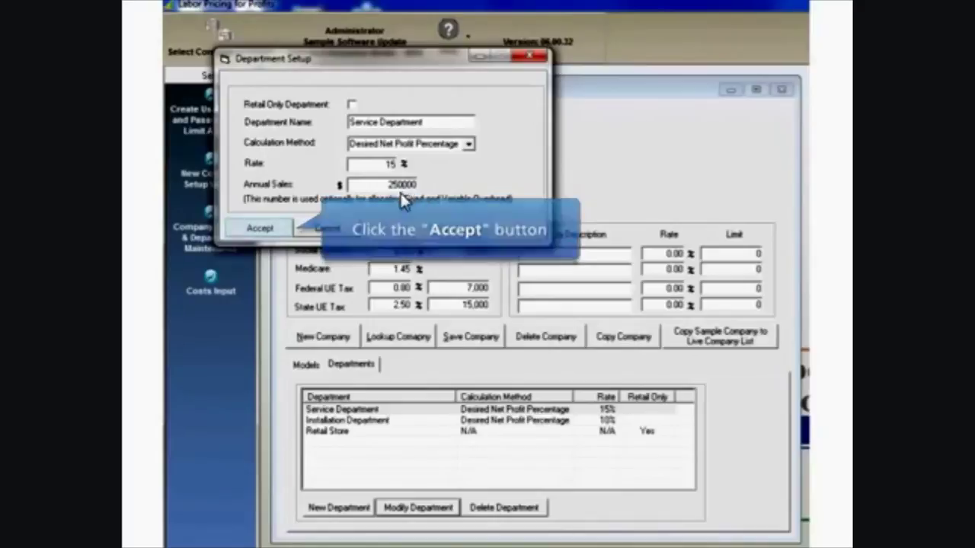
pyautogui.click(260, 228)
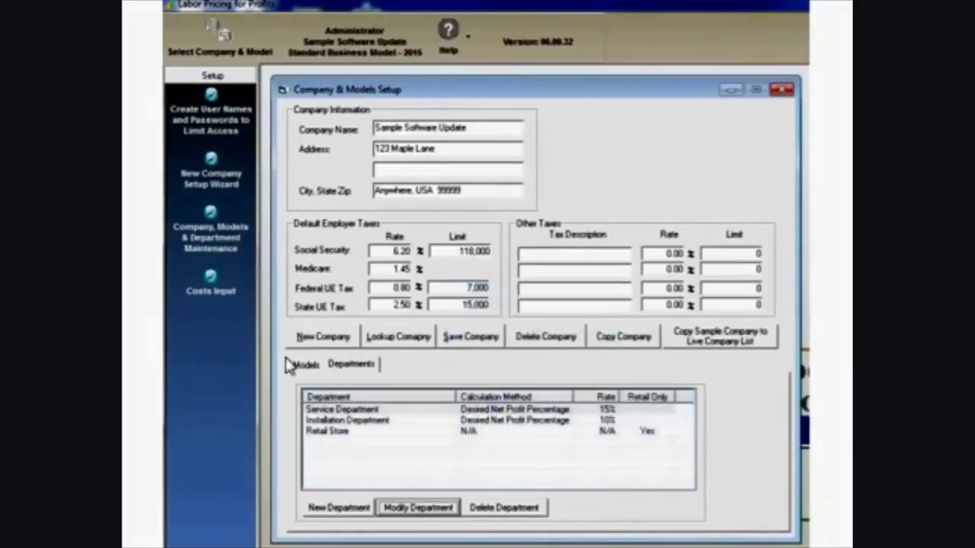
# Step: Change the Installation Department's annual sales to 550,000 and accept
pyautogui.click(390, 423)
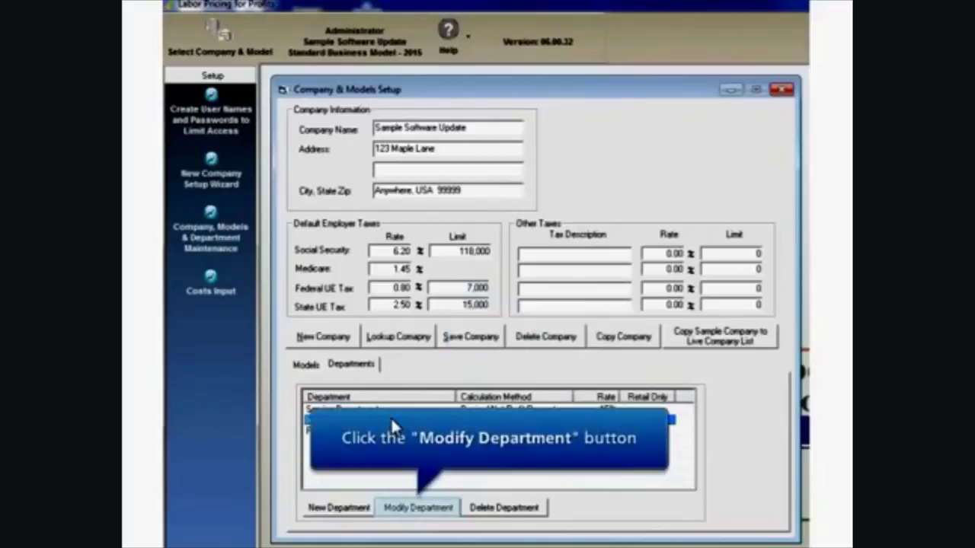
pyautogui.click(410, 507)
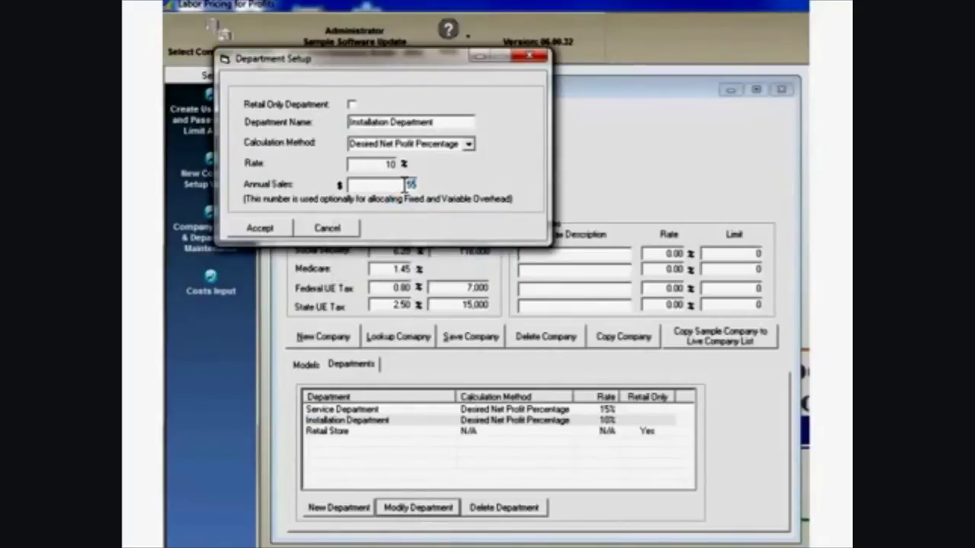
pyautogui.write('00')
pyautogui.write('00')
pyautogui.click(280, 230)
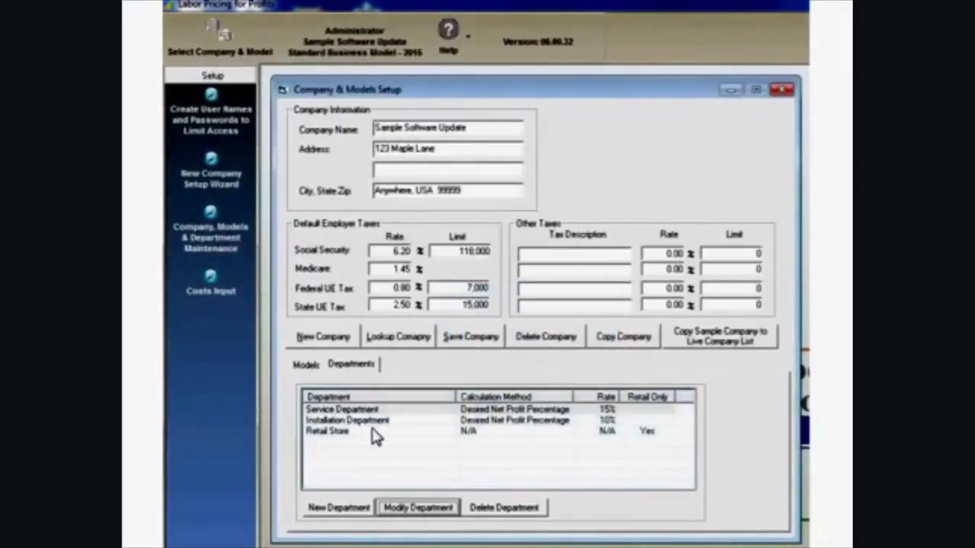
# Step: Enter 78,500 as the Retail Store department's annual sales and accept
pyautogui.click(379, 431)
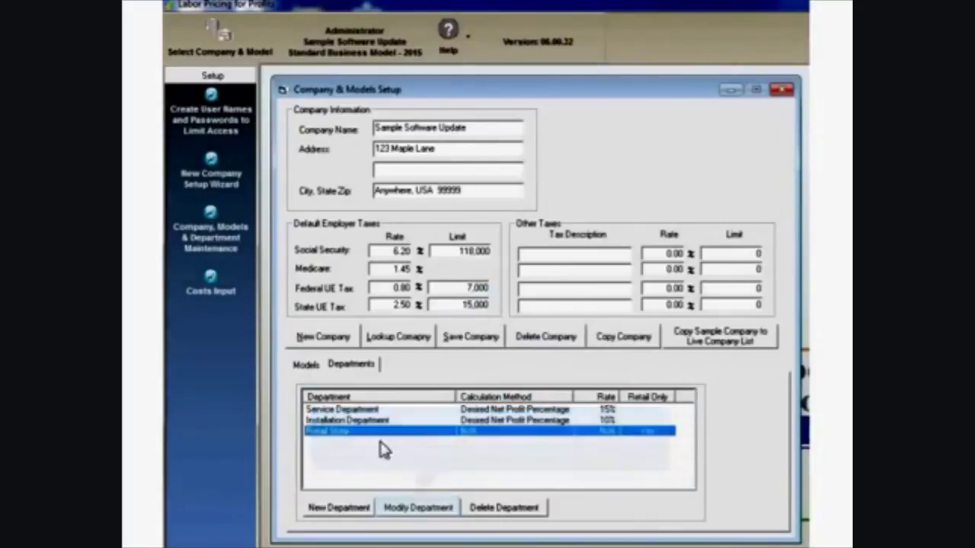
pyautogui.click(415, 508)
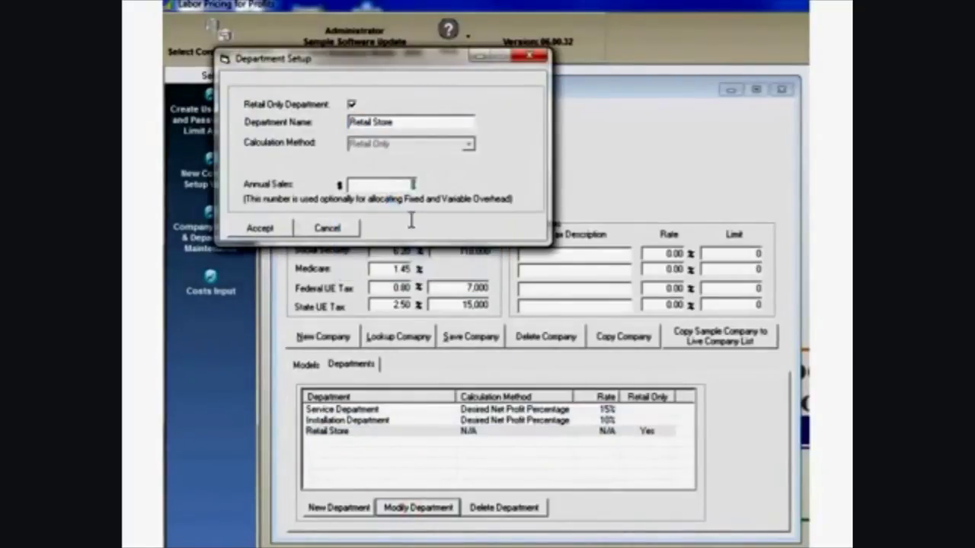
pyautogui.write('78')
pyautogui.write('500')
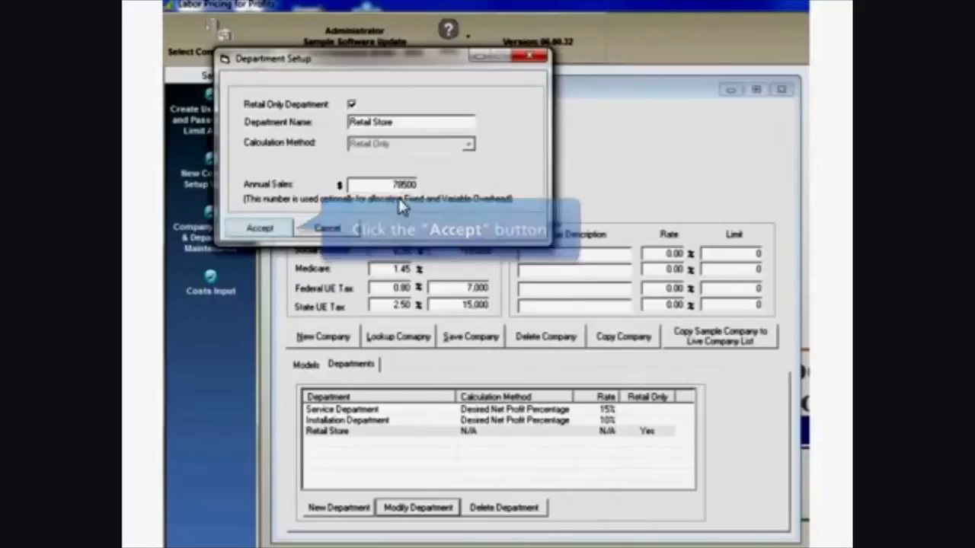
pyautogui.click(268, 230)
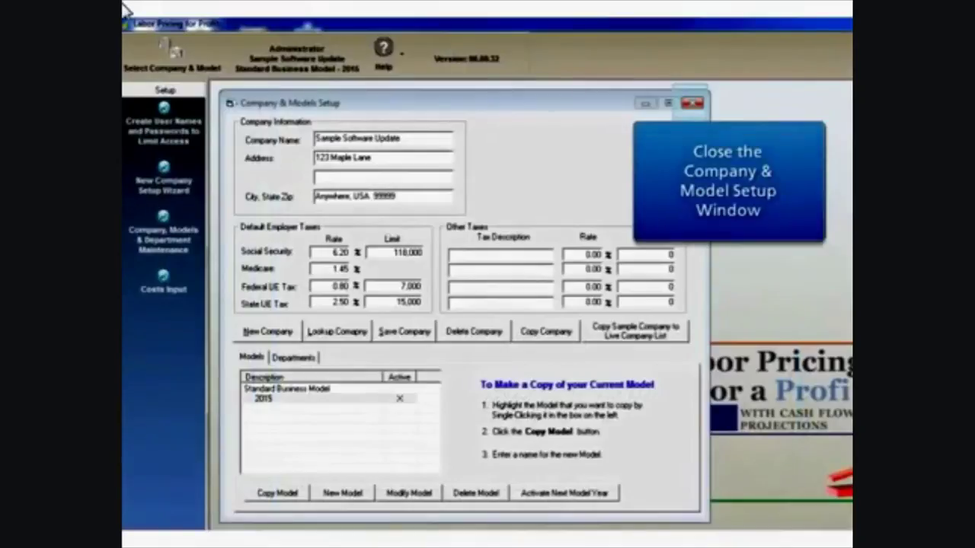
# Step: In Costs Input, tick Include in Allocation % for the 2010 Box Van and accept
pyautogui.click(691, 103)
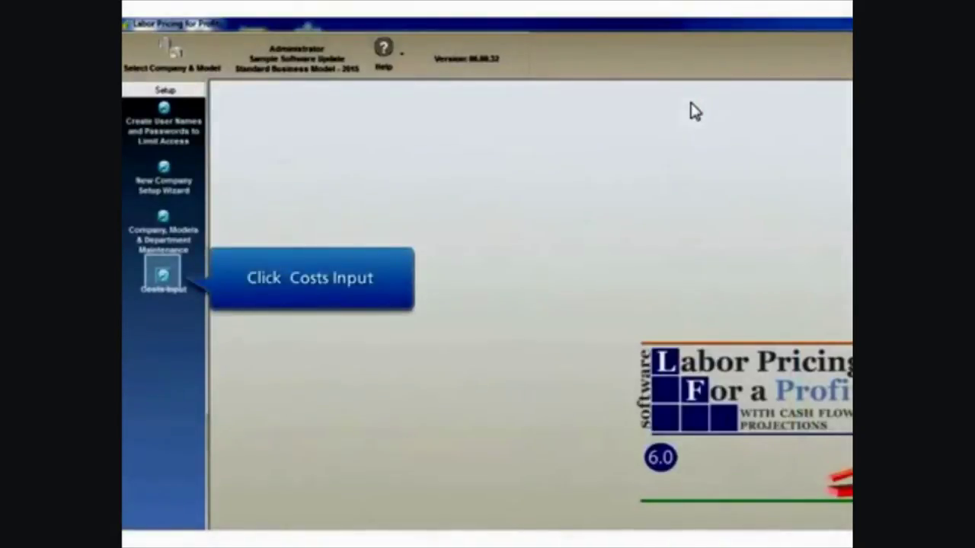
pyautogui.click(164, 274)
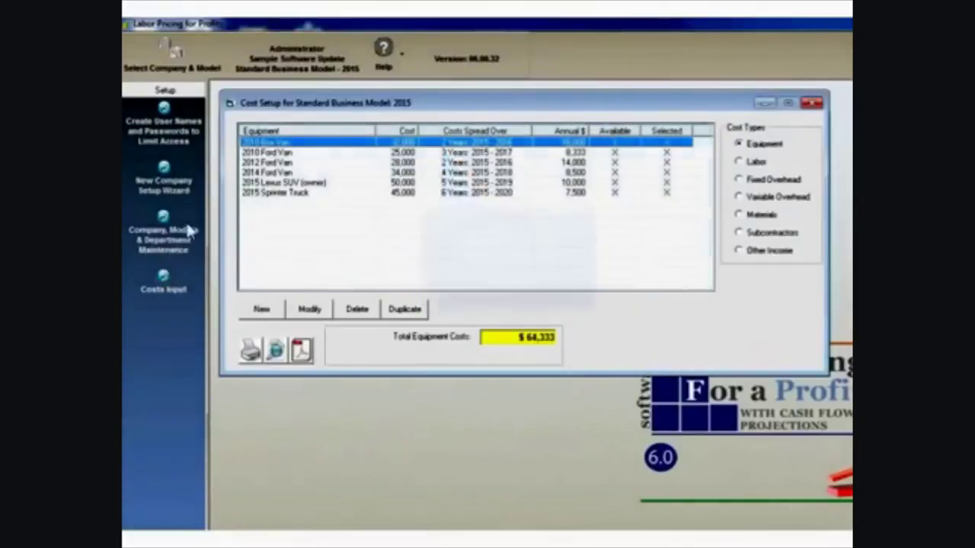
pyautogui.click(512, 141)
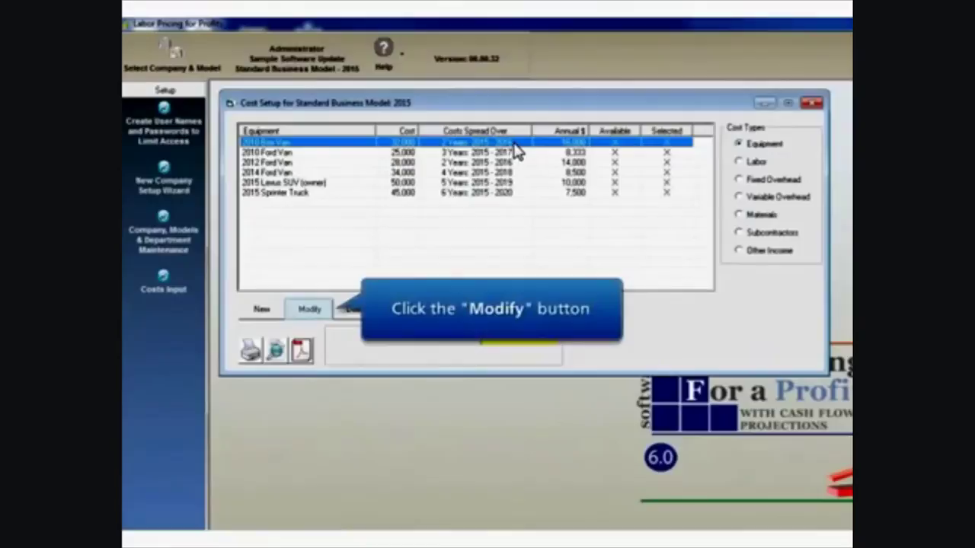
pyautogui.click(309, 309)
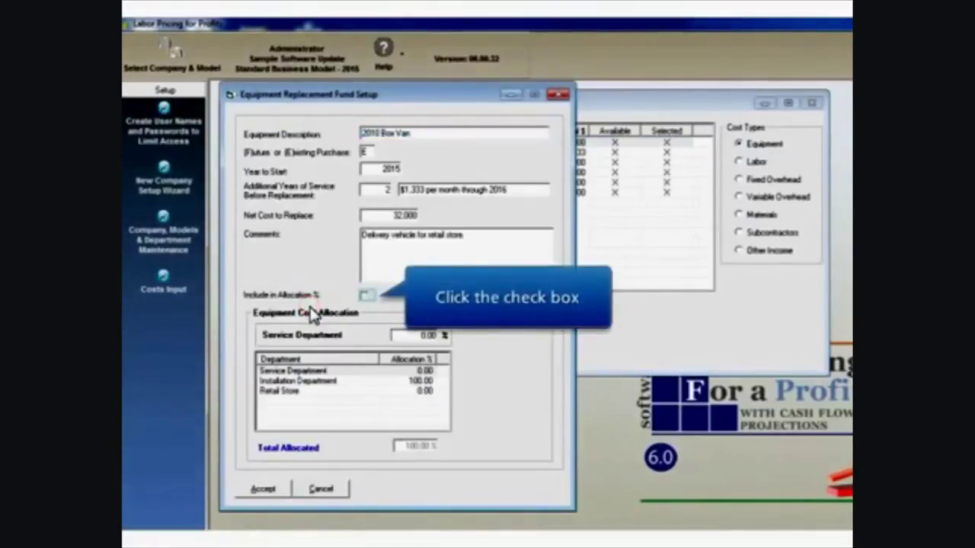
pyautogui.click(365, 295)
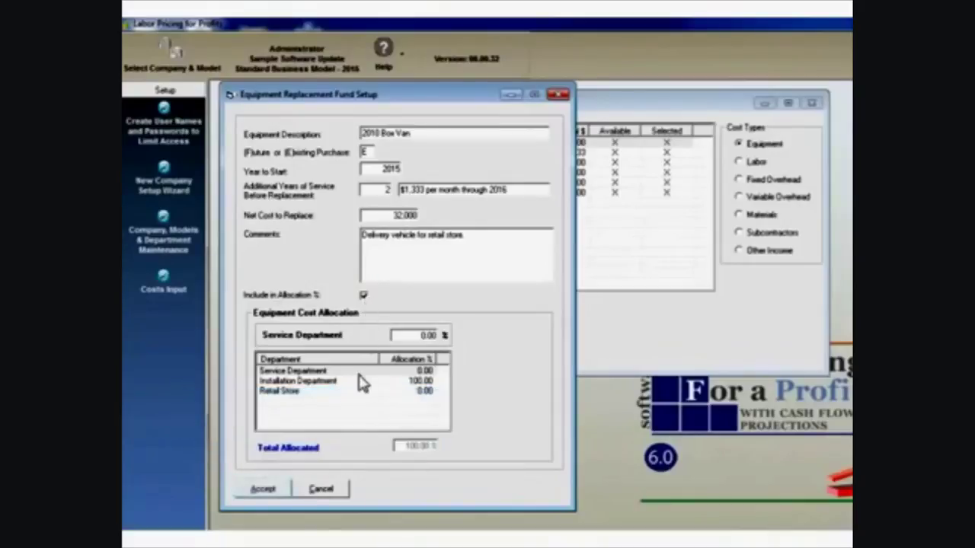
pyautogui.click(253, 491)
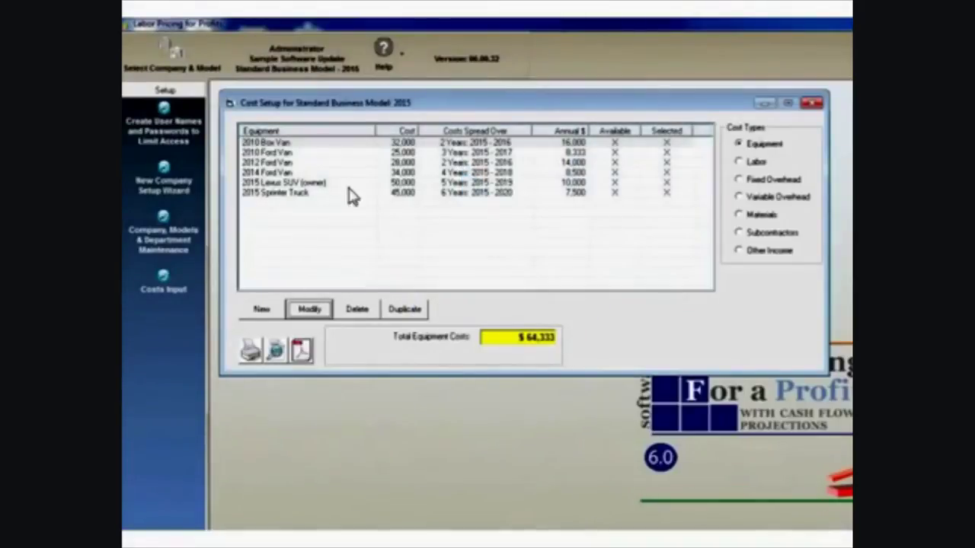
# Step: Accept the 2010 Ford Van equipment entry with Include in Allocation % left checked
pyautogui.click(450, 154)
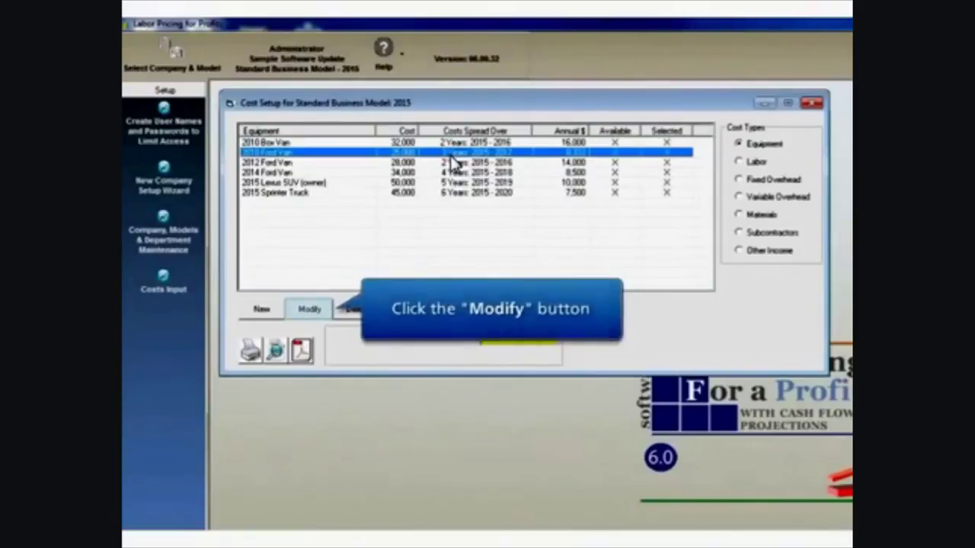
pyautogui.click(312, 310)
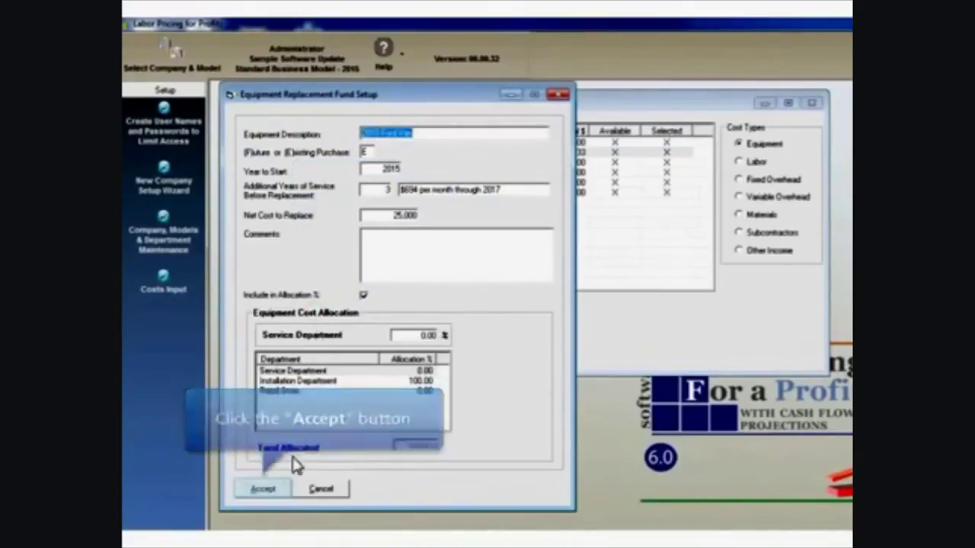
pyautogui.click(260, 489)
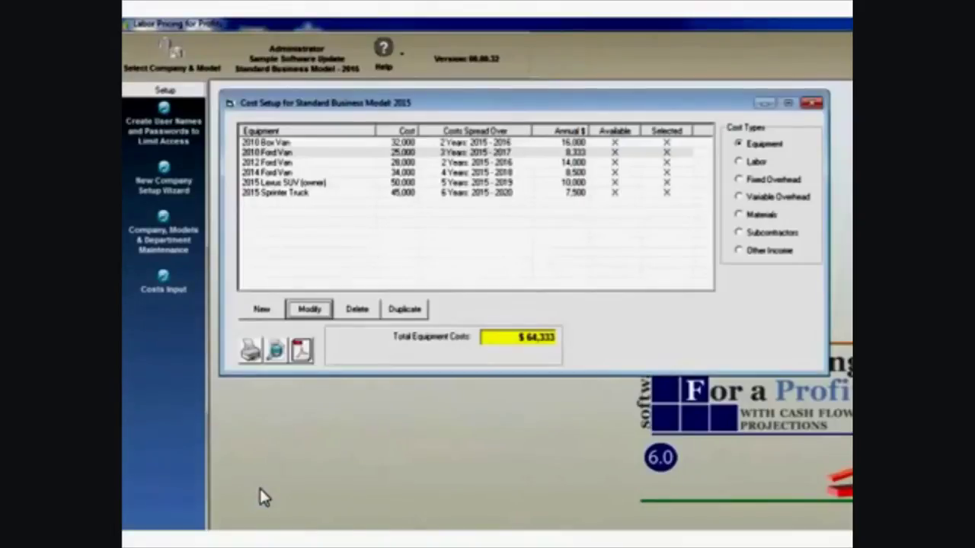
pyautogui.click(260, 495)
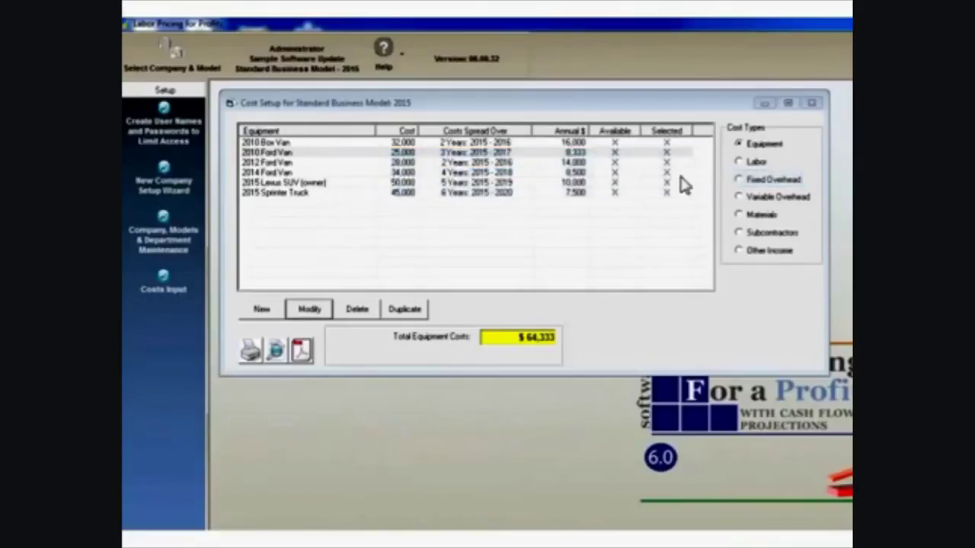
# Step: Under Fixed Overhead, change Insurance - Health's allocation method to All Employees and accept
pyautogui.click(737, 179)
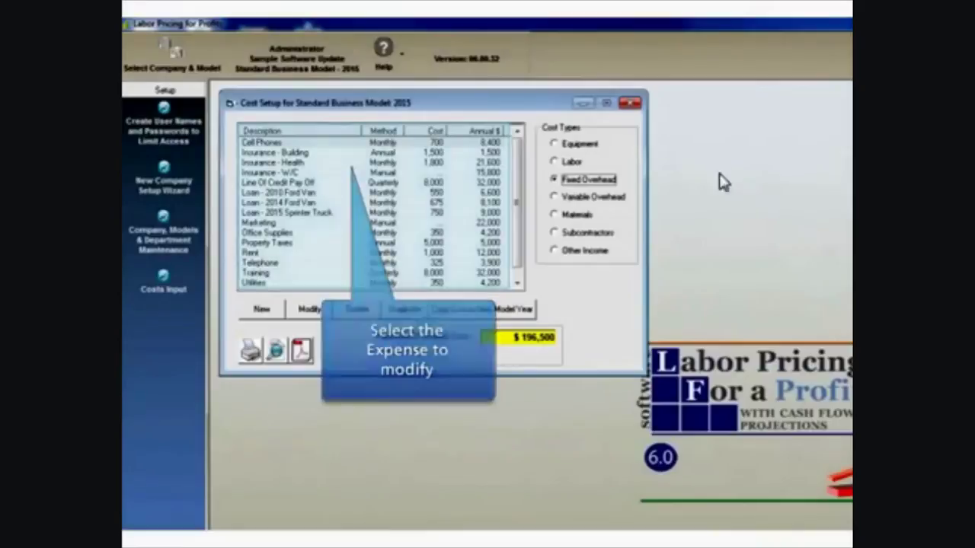
pyautogui.click(326, 163)
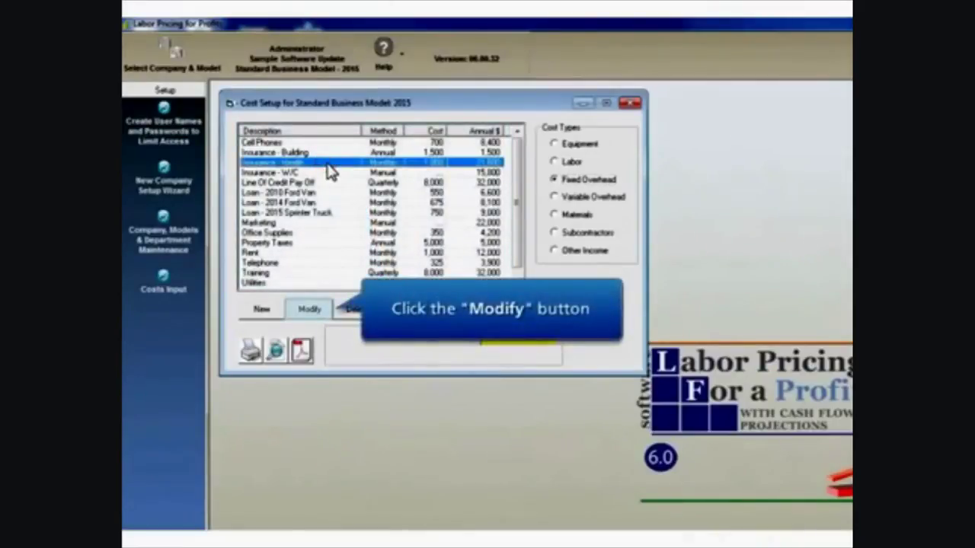
pyautogui.click(312, 309)
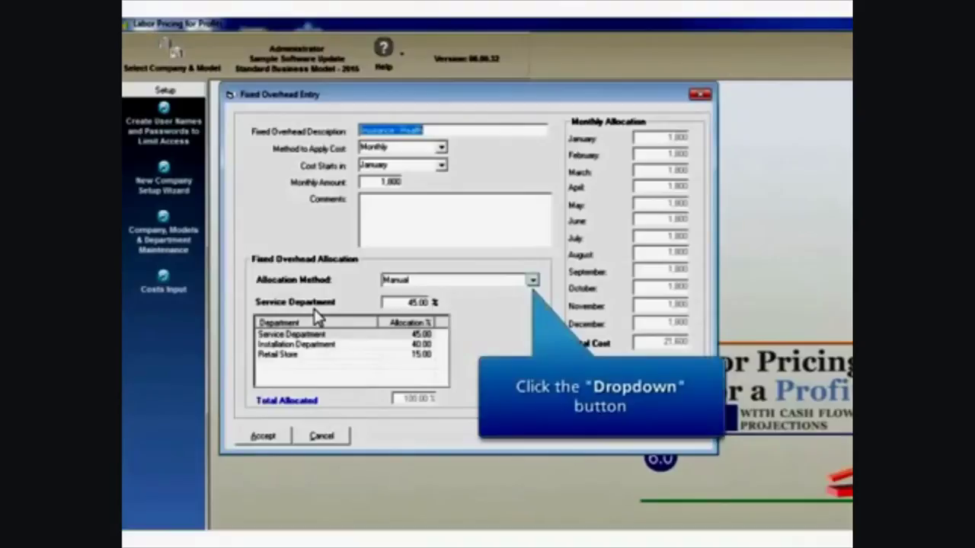
pyautogui.click(532, 281)
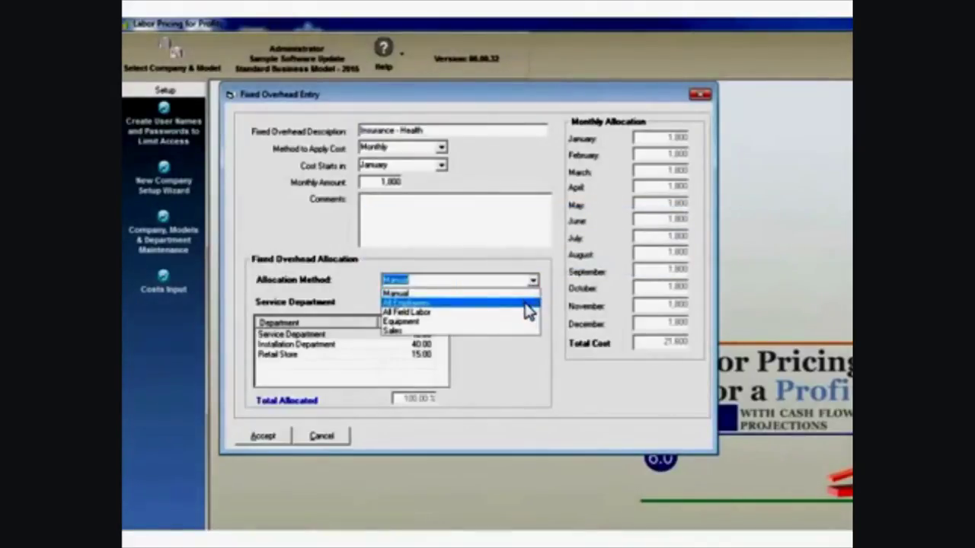
pyautogui.click(524, 304)
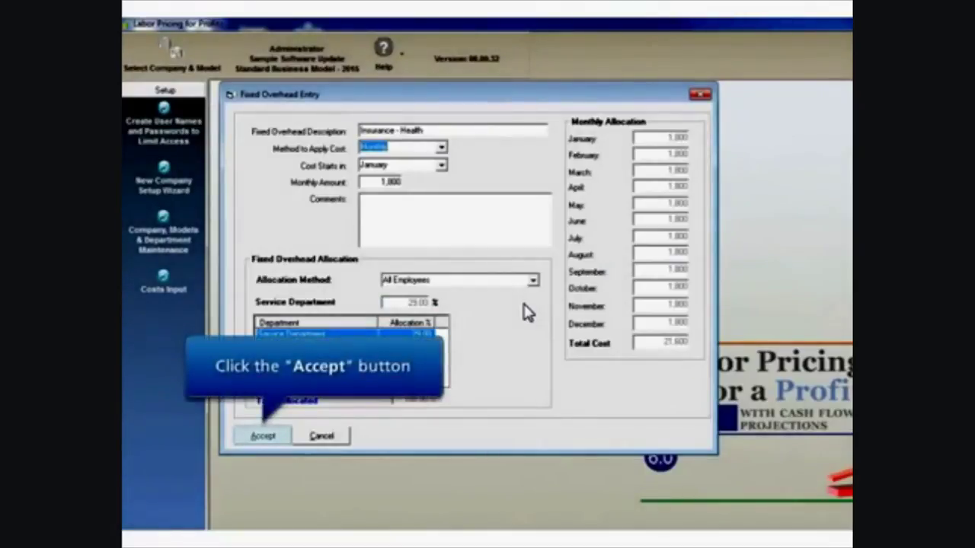
pyautogui.click(276, 436)
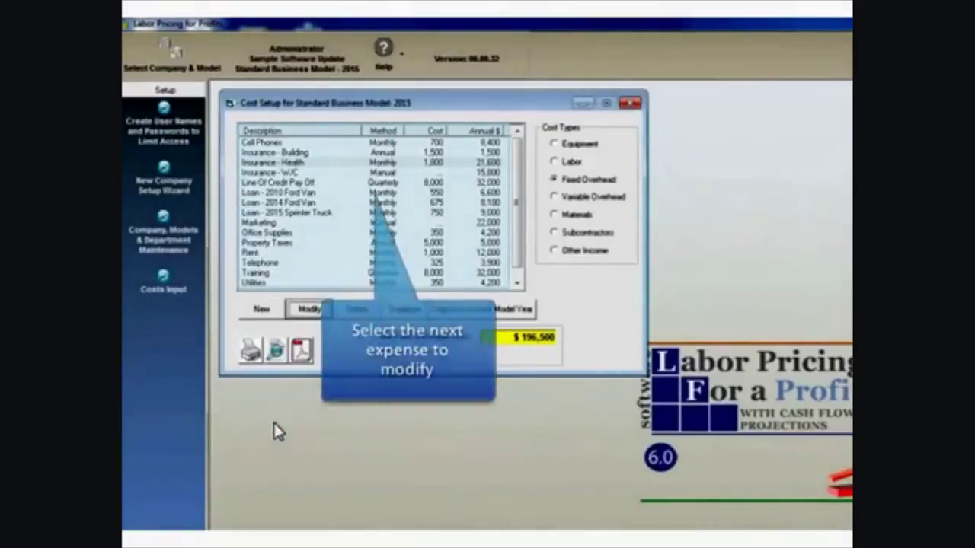
# Step: Try each allocation method for the Loan - 2010 Ford Van expense, settling on Equipment
pyautogui.click(392, 193)
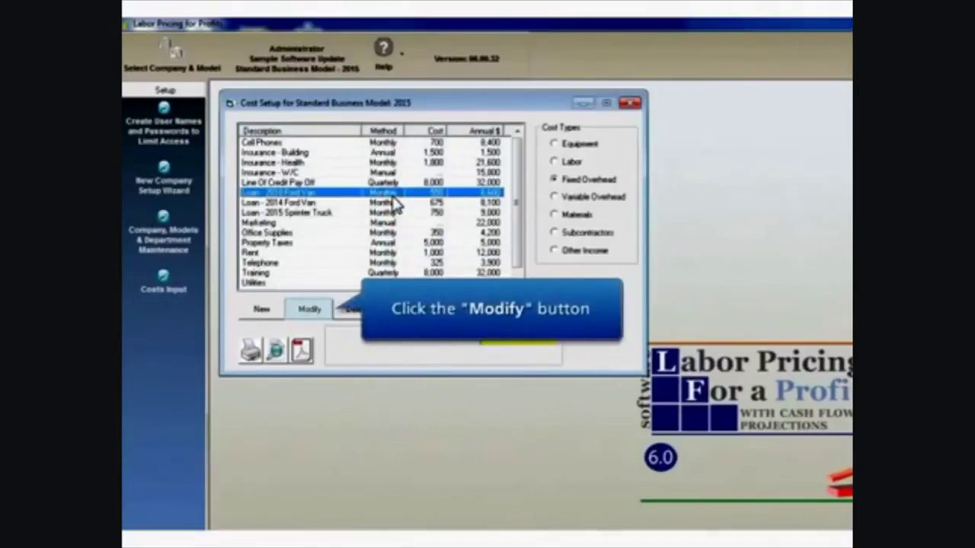
pyautogui.click(314, 311)
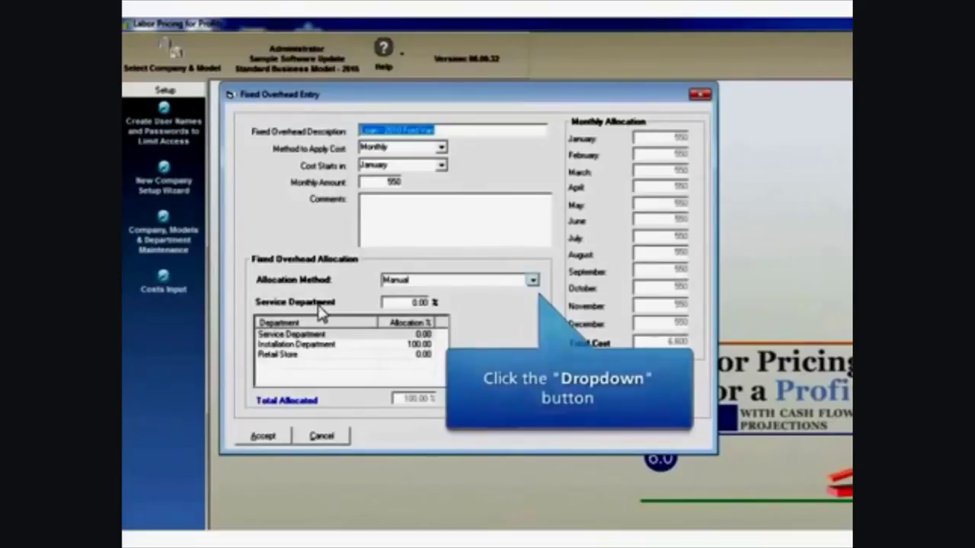
pyautogui.click(533, 280)
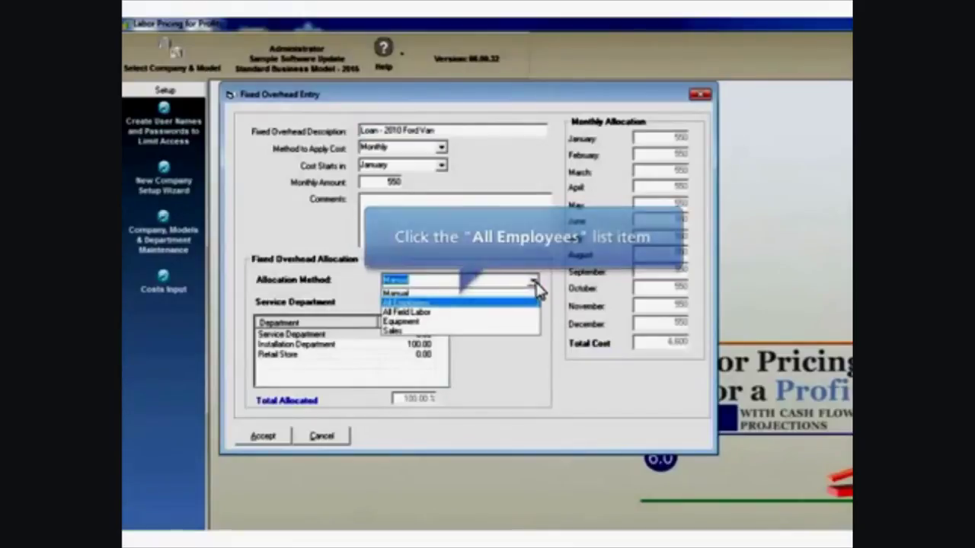
pyautogui.click(508, 305)
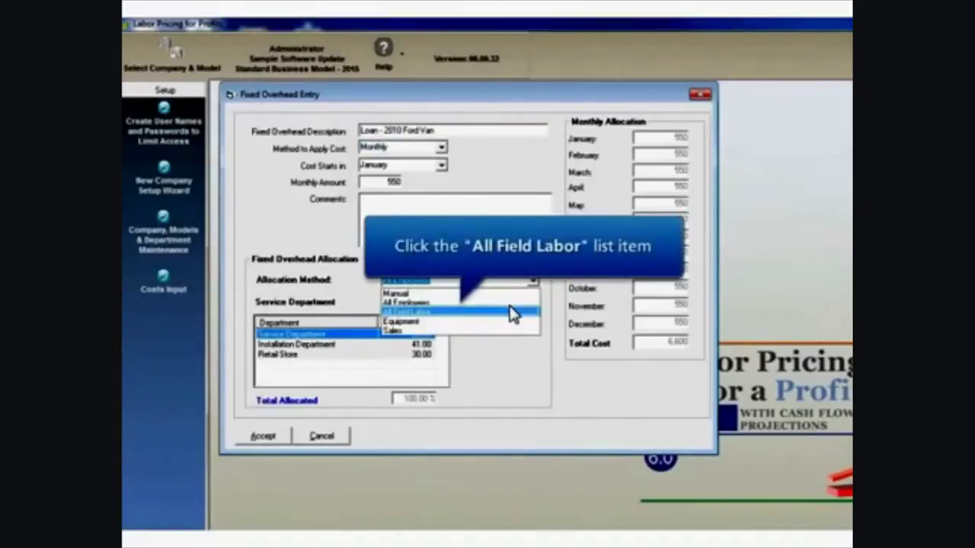
pyautogui.click(501, 314)
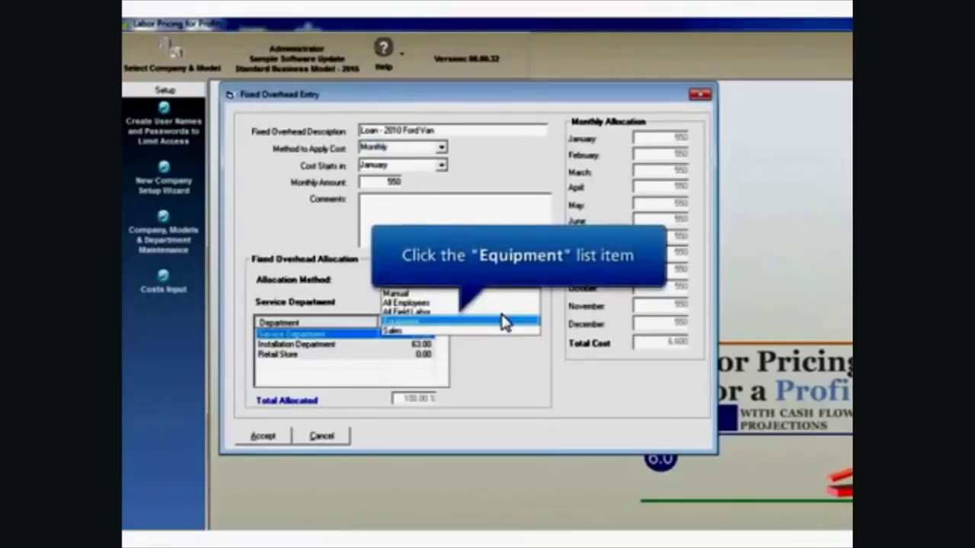
pyautogui.click(505, 320)
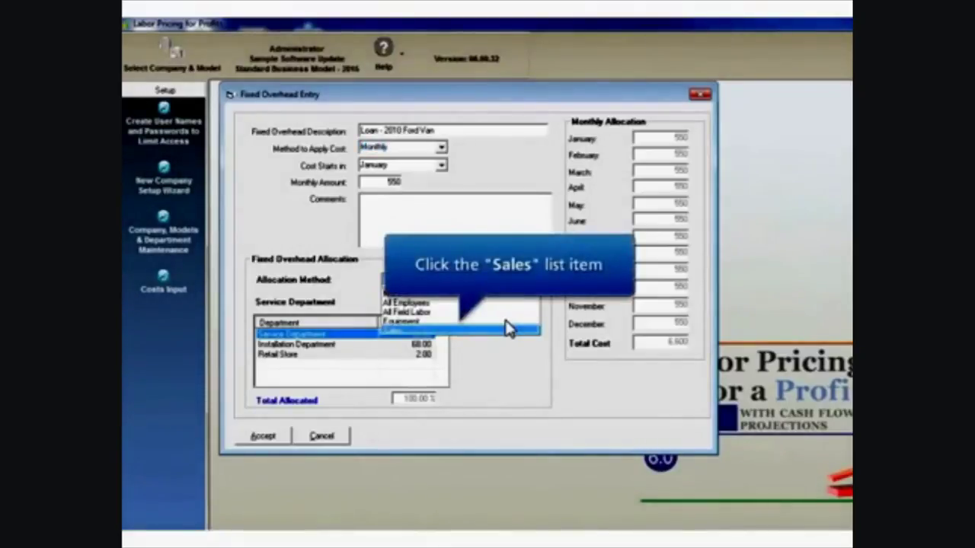
pyautogui.click(500, 329)
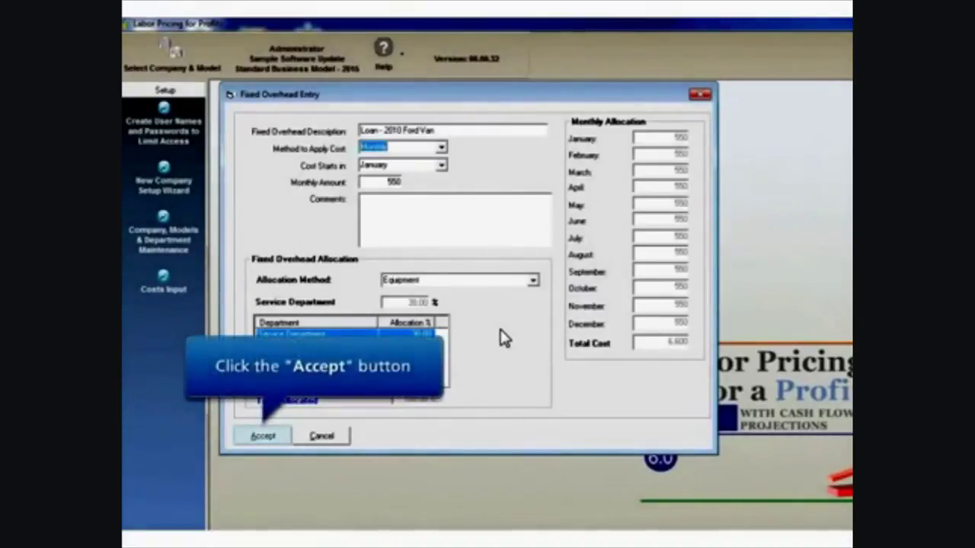
pyautogui.click(275, 437)
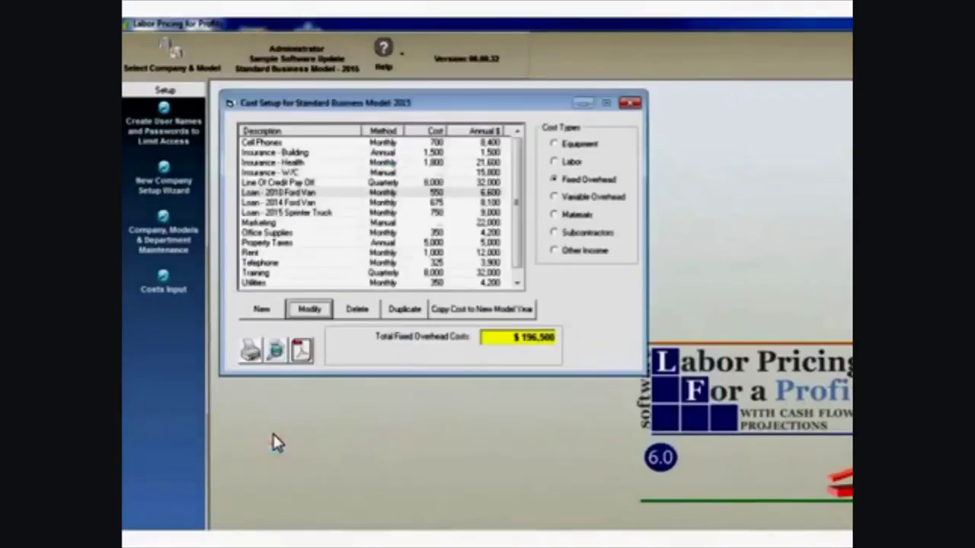